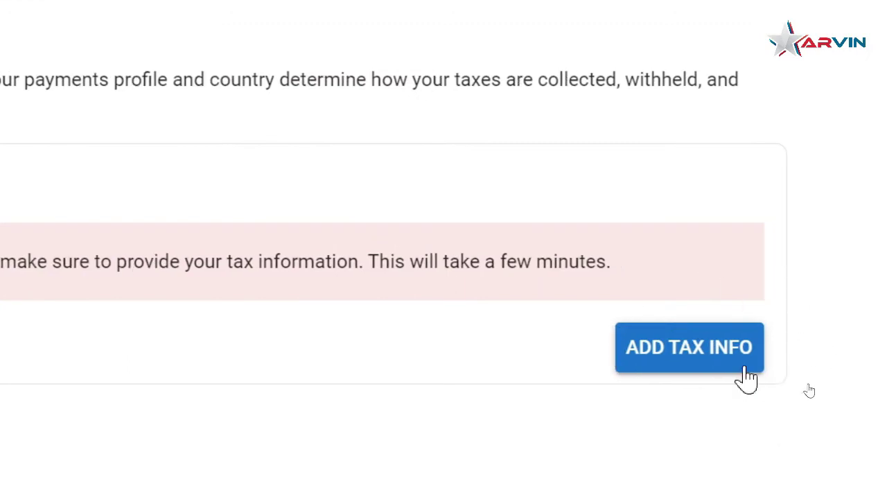
# Begin adding tax info from the tax information card on Payments settings
pyautogui.click(684, 349)
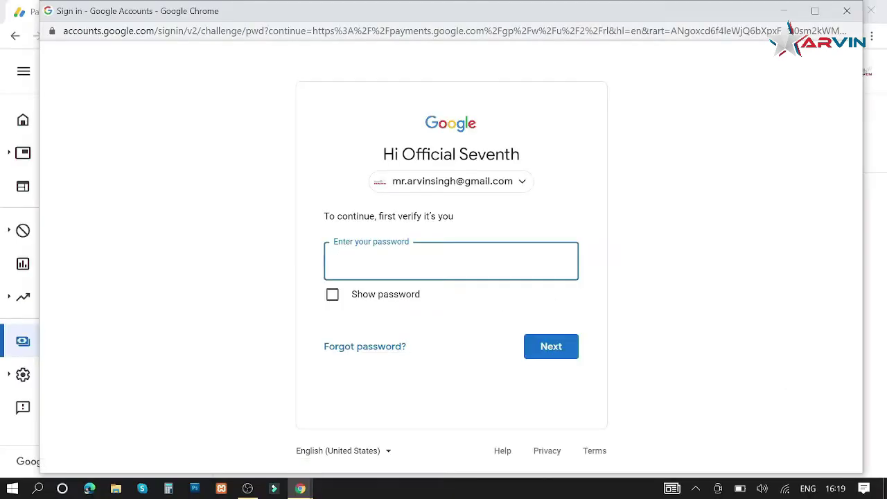
# Enter the account password in the Google sign-in window to confirm identity
pyautogui.write('••••••••••••••')
pyautogui.click(543, 352)
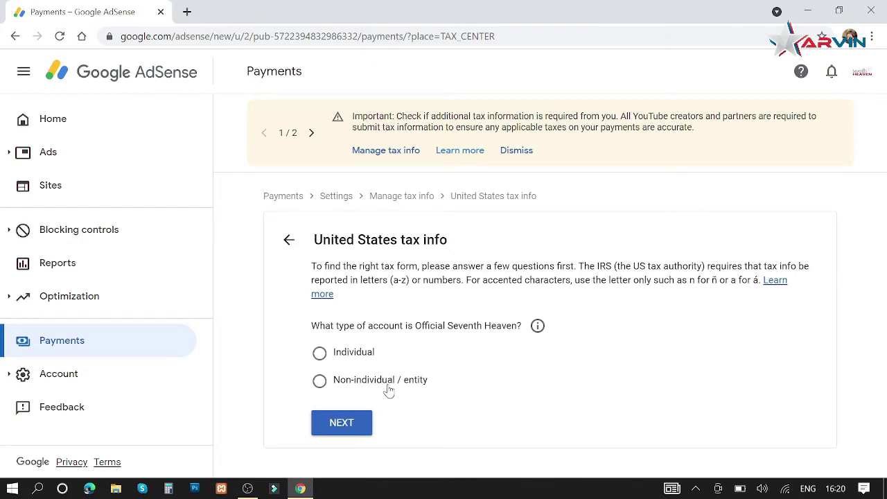
# Answer Individual and not a US citizen or resident, then pick the W-8BEN form
pyautogui.click(320, 354)
pyautogui.click(343, 426)
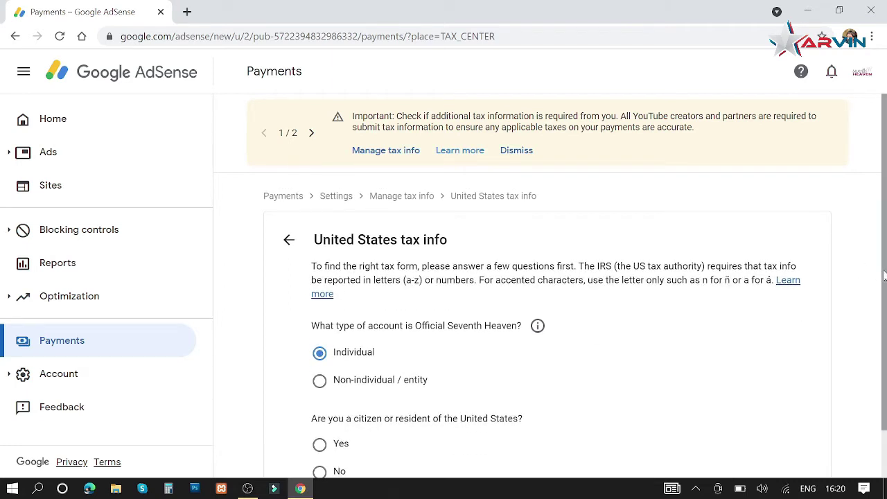
pyautogui.moveTo(886, 276); pyautogui.dragTo(885, 361)
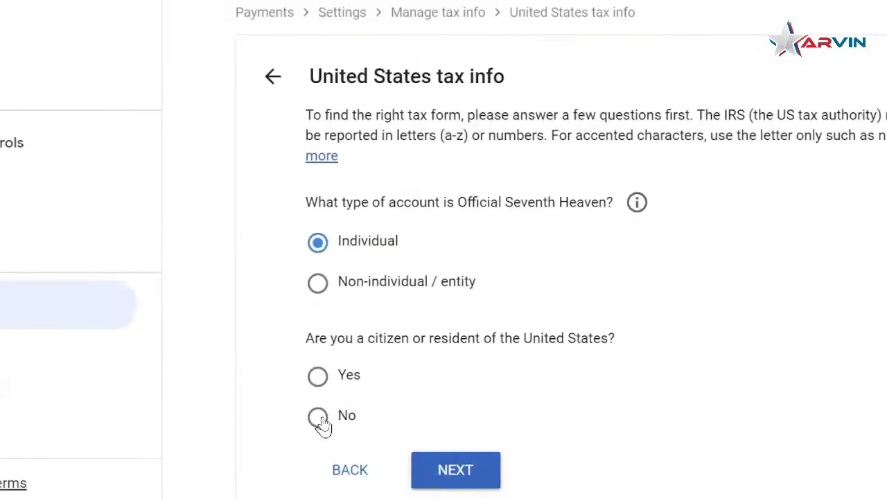
pyautogui.click(320, 419)
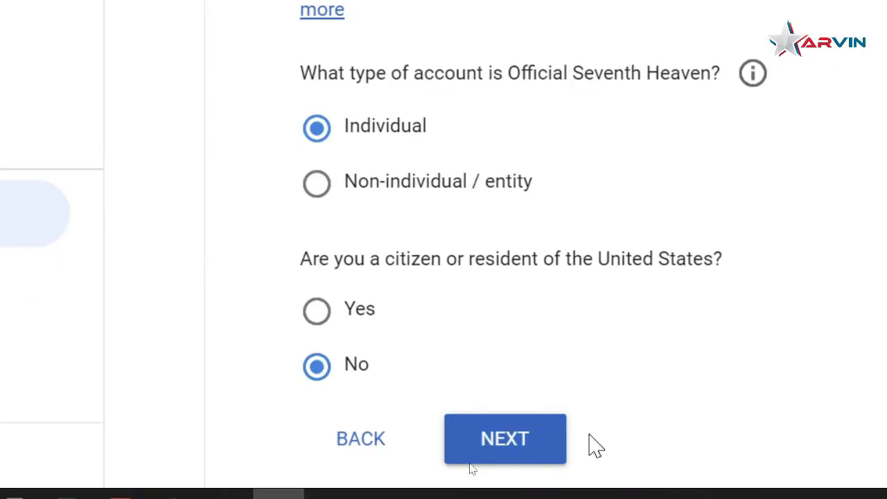
pyautogui.click(534, 413)
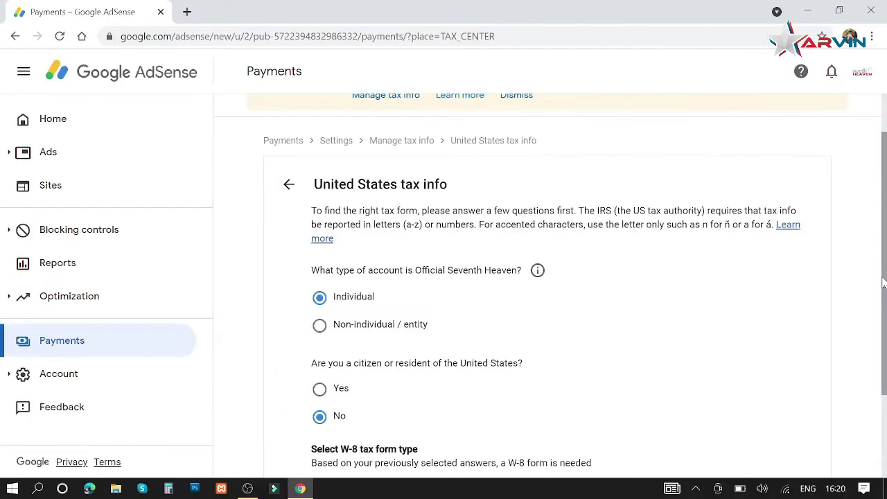
pyautogui.scroll(-3, 884, 283)
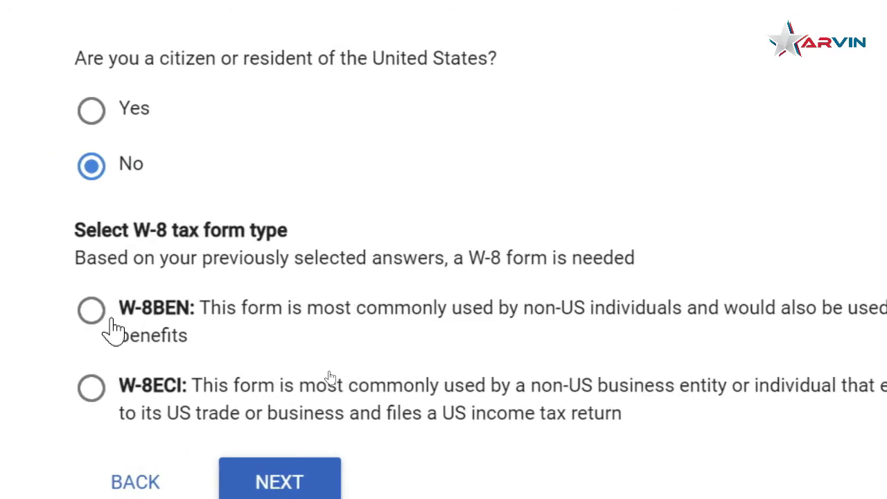
pyautogui.click(109, 312)
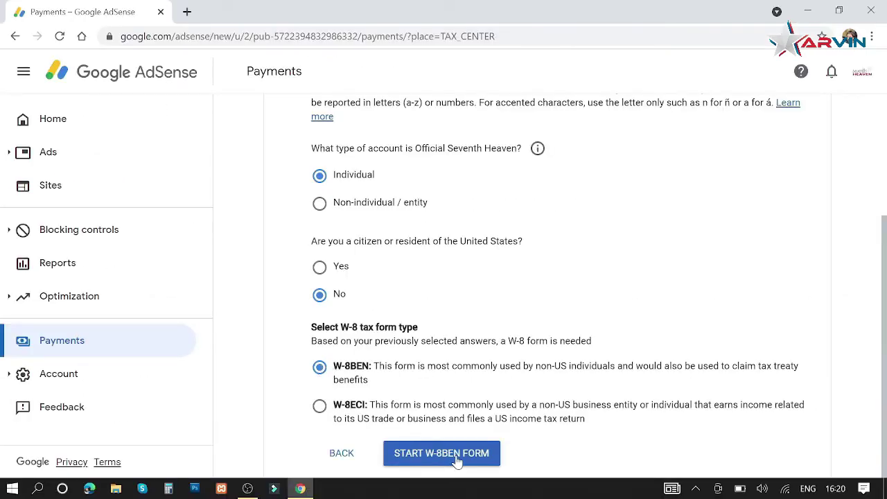
# Start the W-8BEN form with India as country of citizenship and enter the foreign TIN
pyautogui.click(442, 453)
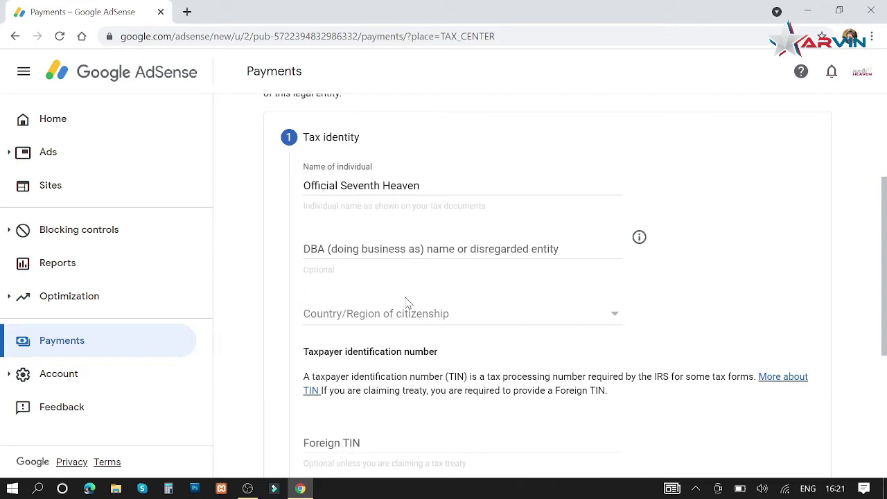
pyautogui.click(522, 325)
pyautogui.write('in')
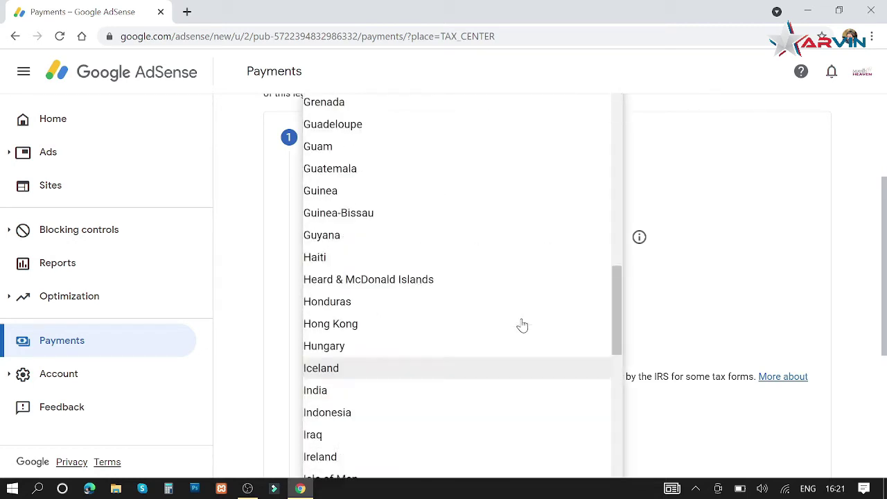
pyautogui.click(326, 396)
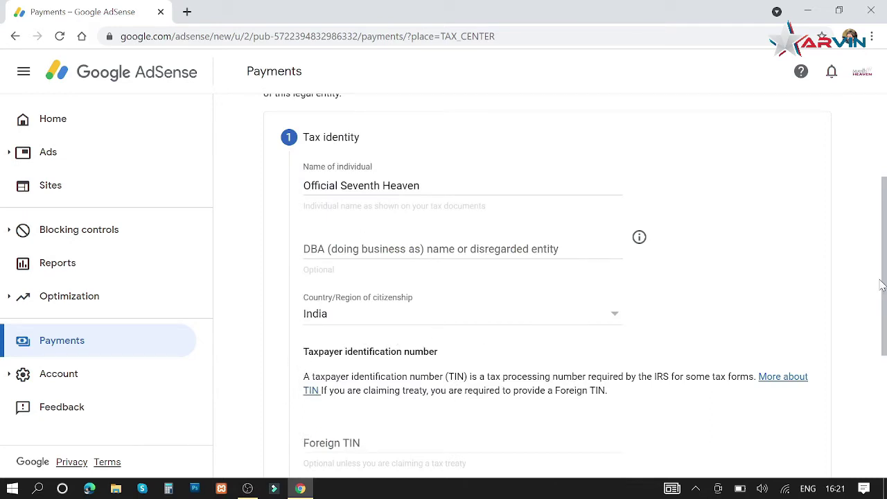
pyautogui.moveTo(884, 286); pyautogui.dragTo(885, 357)
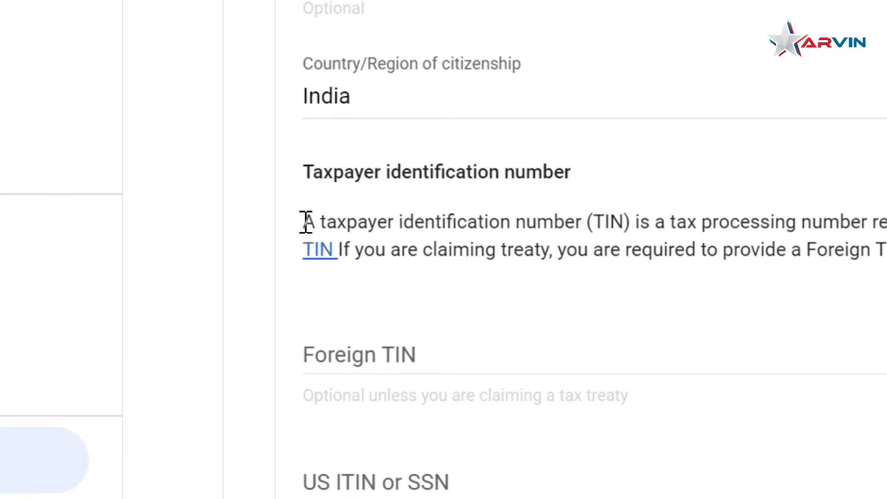
pyautogui.moveTo(306, 222); pyautogui.dragTo(632, 231)
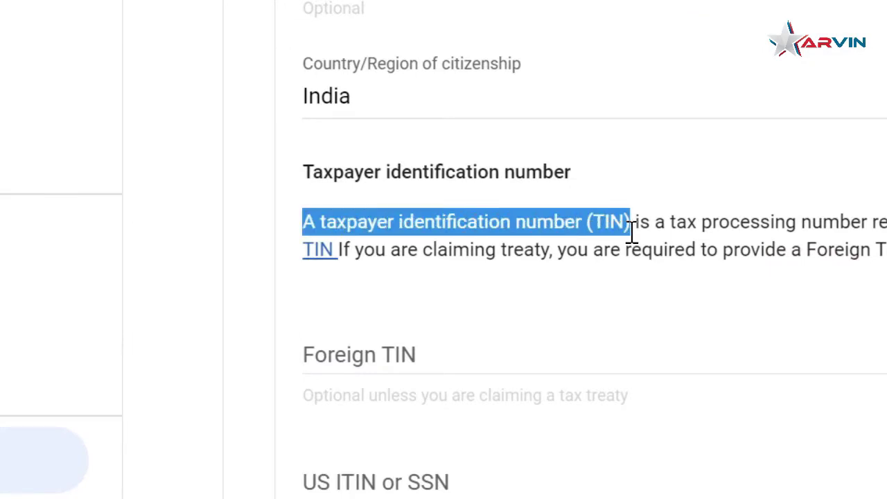
pyautogui.click(361, 355)
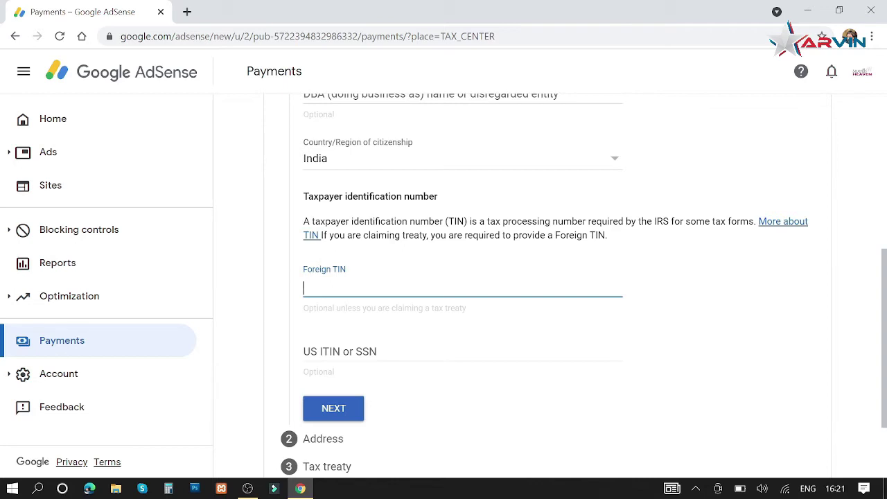
pyautogui.write('GH')
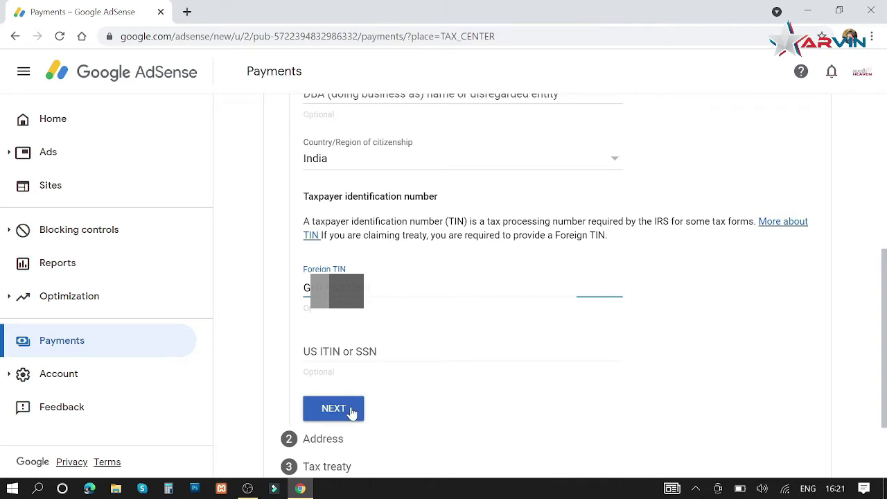
pyautogui.click(351, 410)
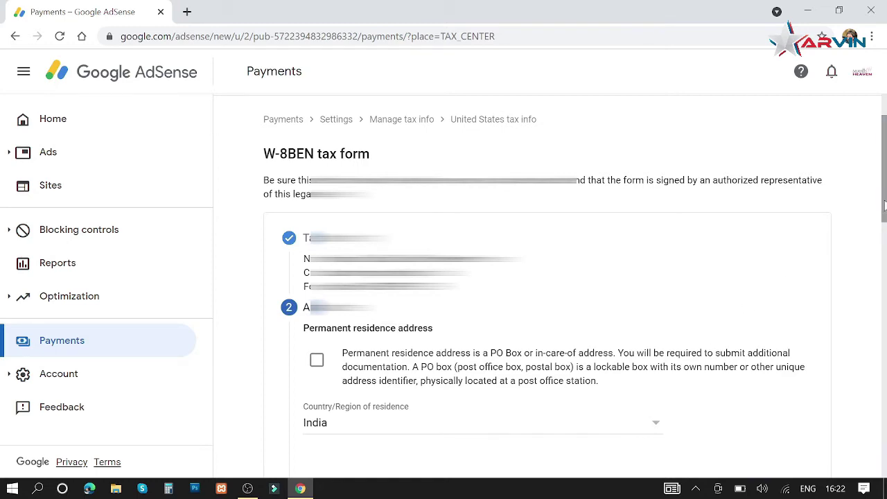
# Enter the permanent residence street and apartment details
pyautogui.moveTo(884, 204); pyautogui.dragTo(884, 259)
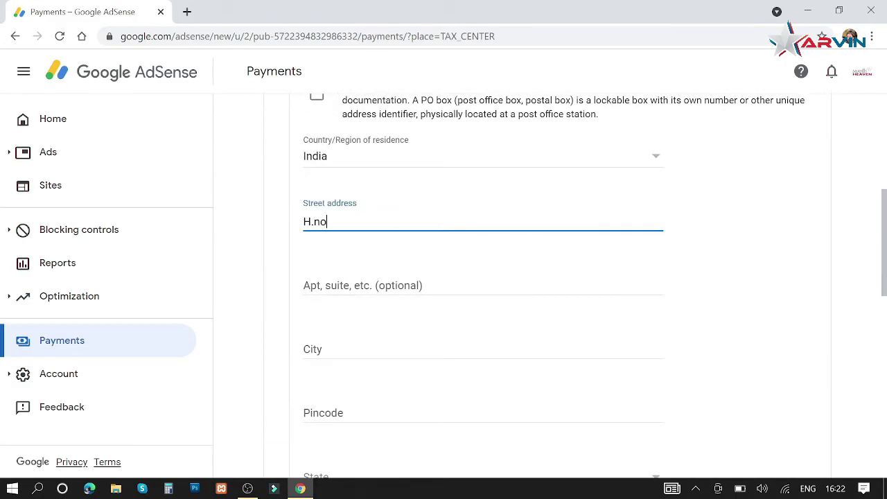
pyautogui.press('Tab')
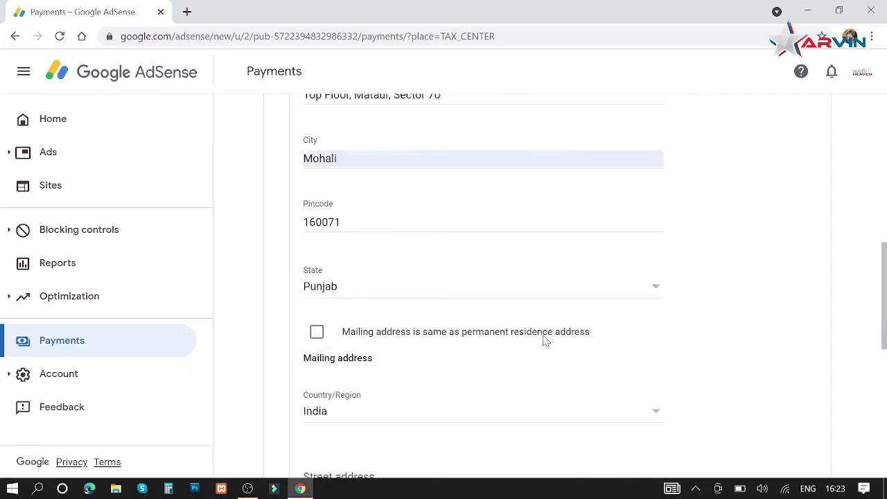
# Keep 'same as residence' unchecked and enter a separate mailing address: street, city, pincode, state
pyautogui.click(316, 334)
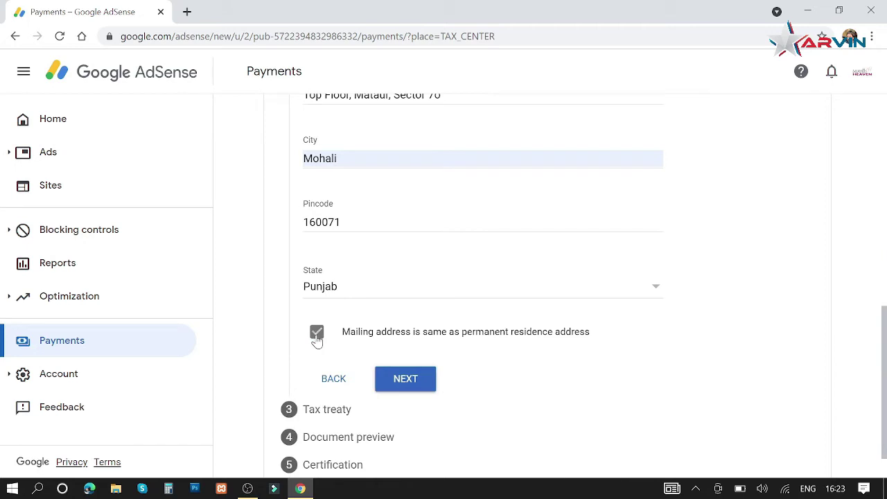
pyautogui.click(317, 337)
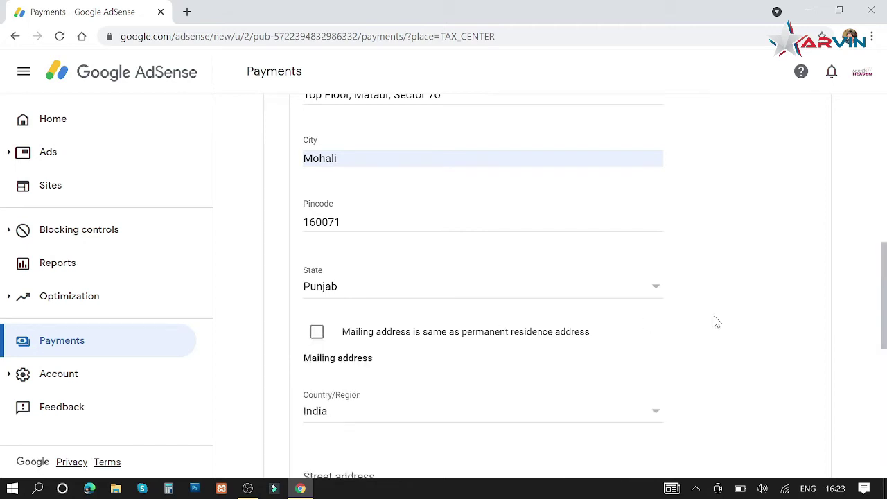
pyautogui.moveTo(885, 270); pyautogui.dragTo(884, 332)
pyautogui.press('Tab')
pyautogui.press('Tab')
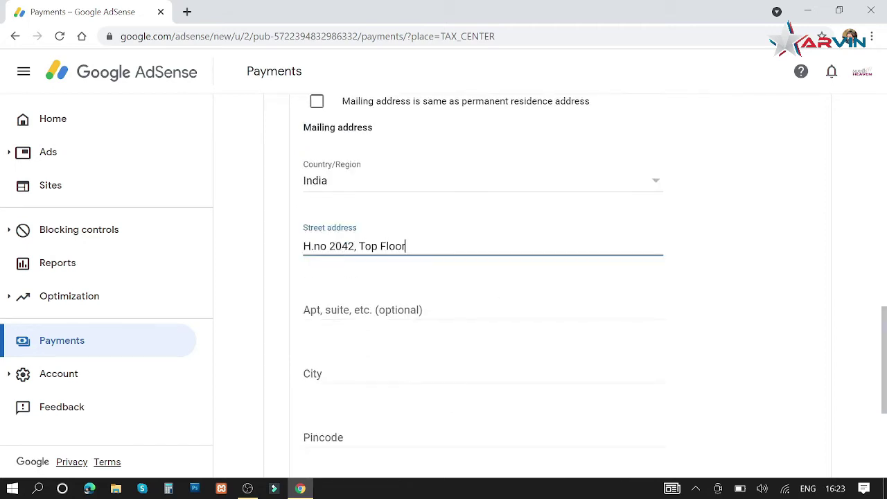
pyautogui.press('Tab')
pyautogui.press('Tab')
pyautogui.press('Tab')
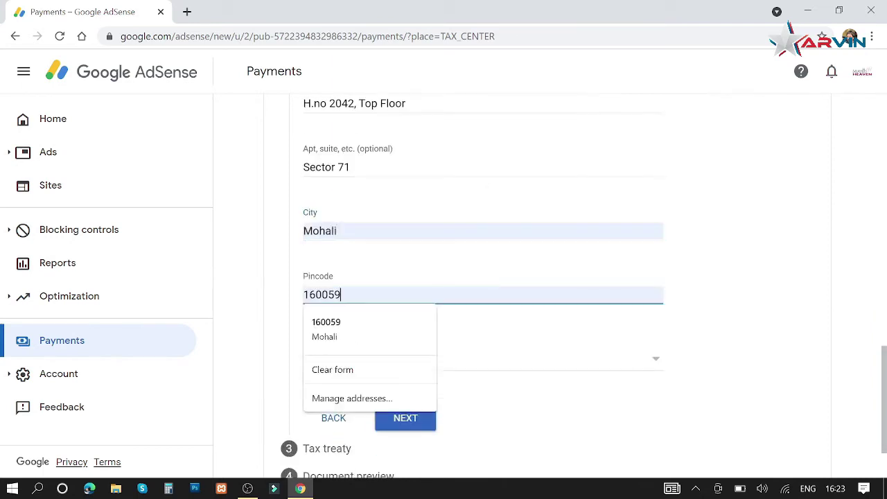
pyautogui.click(541, 356)
pyautogui.click(320, 343)
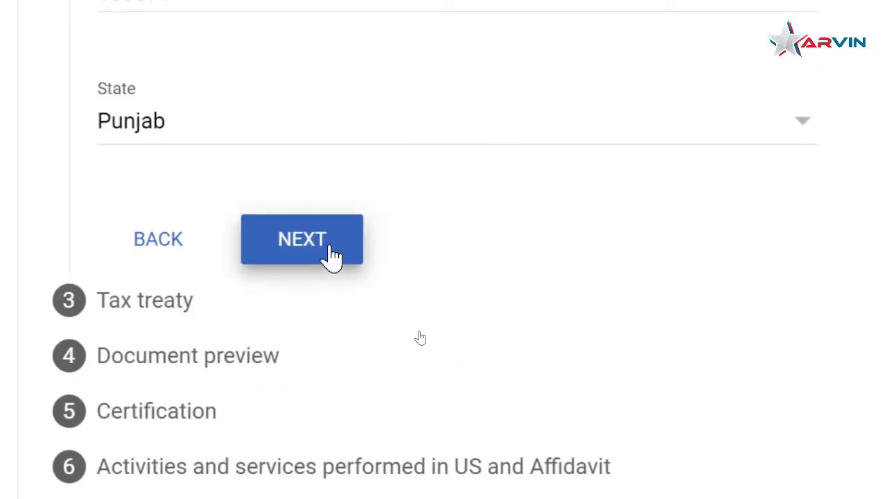
# Claim a reduced treaty rate as a resident of treaty country India
pyautogui.click(416, 298)
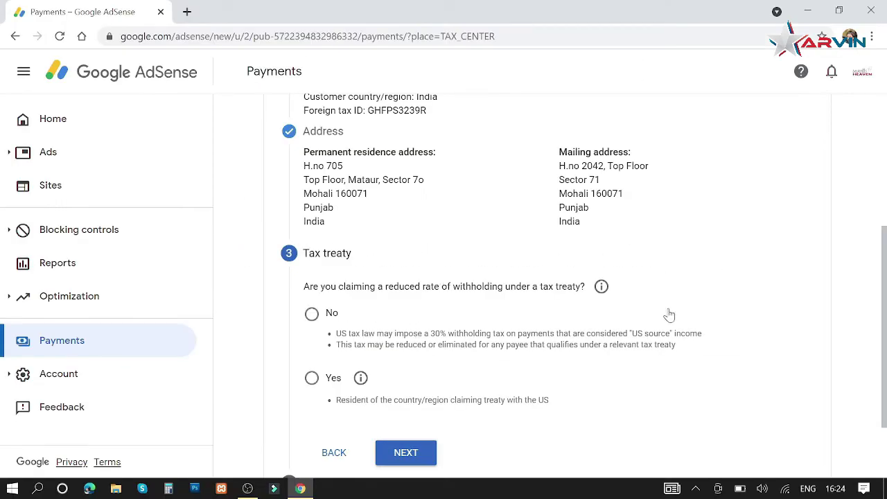
pyautogui.scroll(-1, 885, 306)
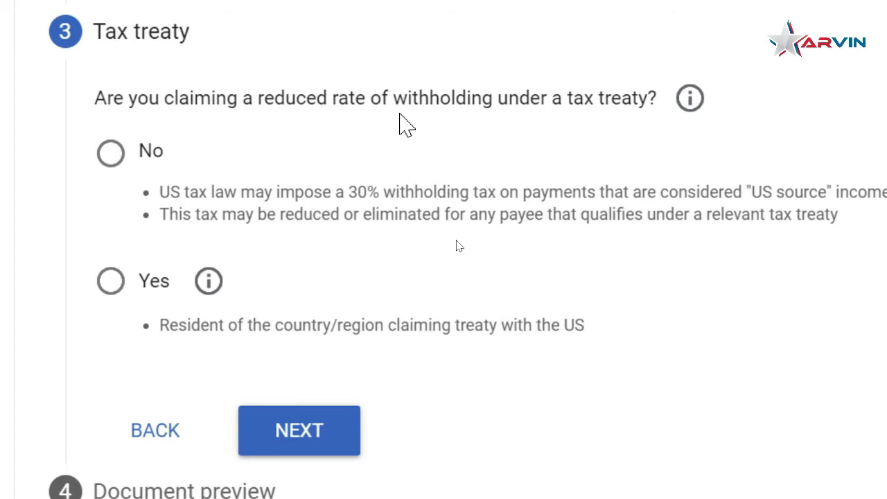
pyautogui.click(121, 283)
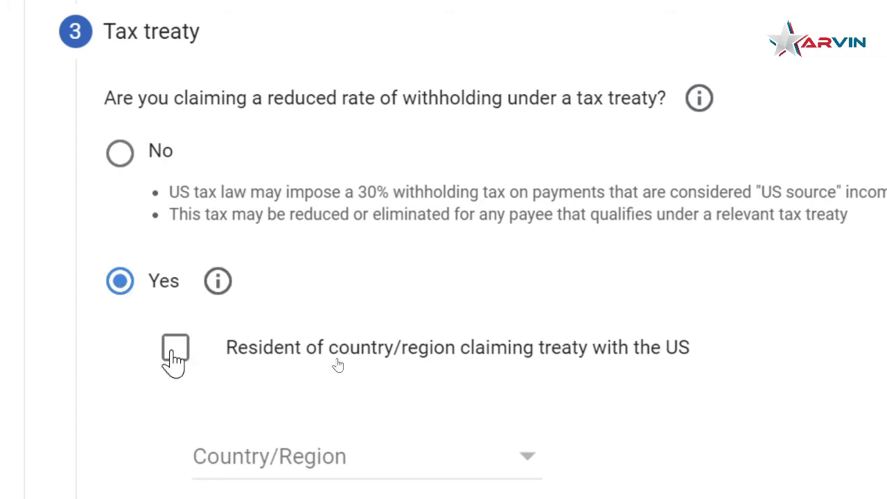
pyautogui.click(173, 355)
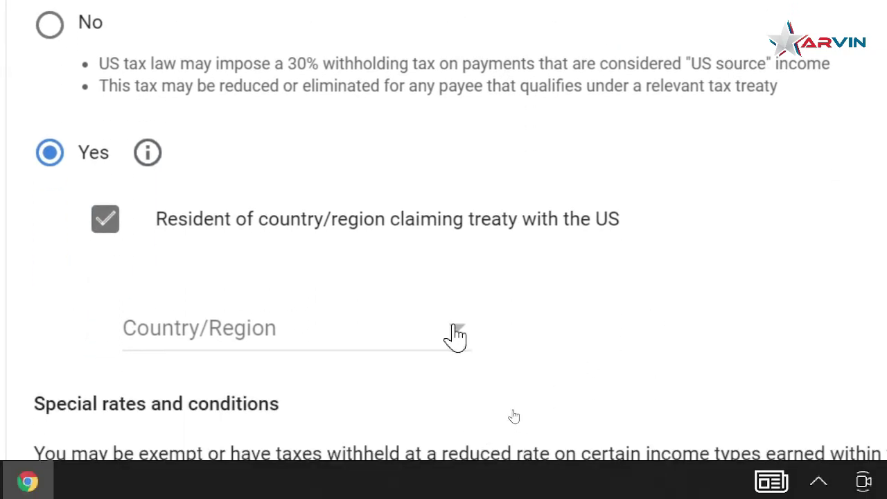
pyautogui.click(455, 336)
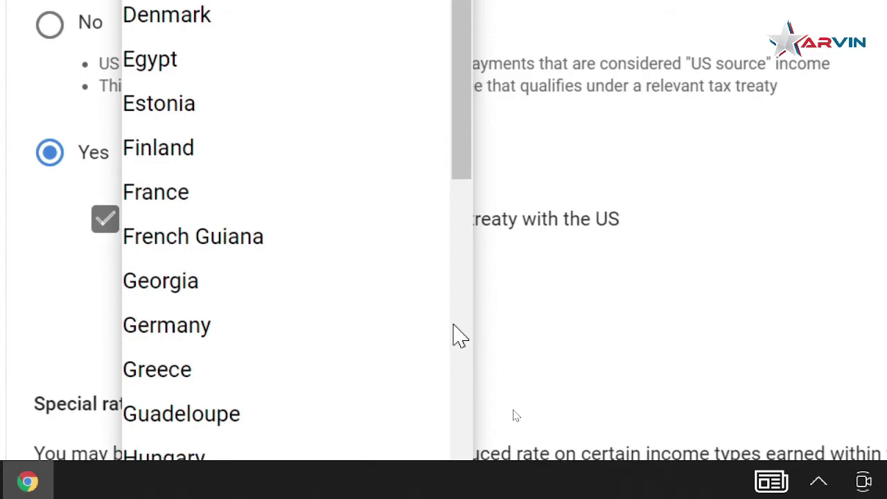
pyautogui.click(694, 456)
pyautogui.scroll(-3, 694, 456)
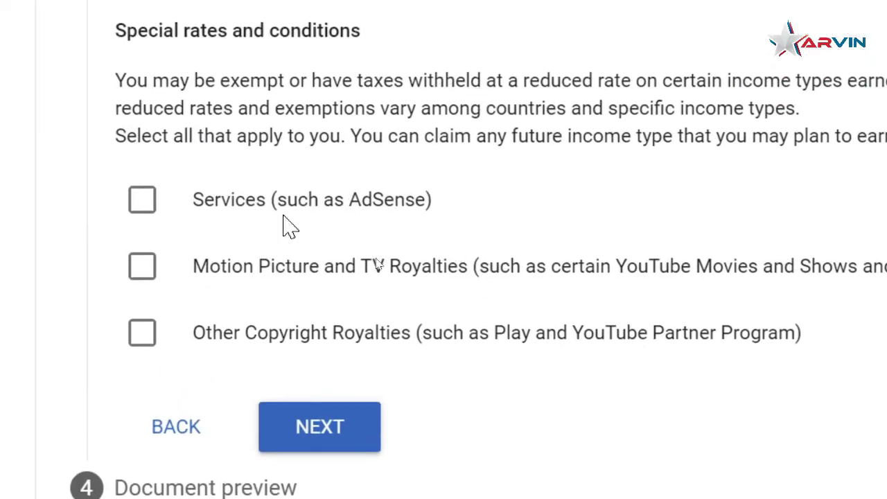
# Claim Services under Article 7 paragraph 1 at 0%, affirm the reason, and tick Motion Picture and TV Royalties
pyautogui.click(143, 202)
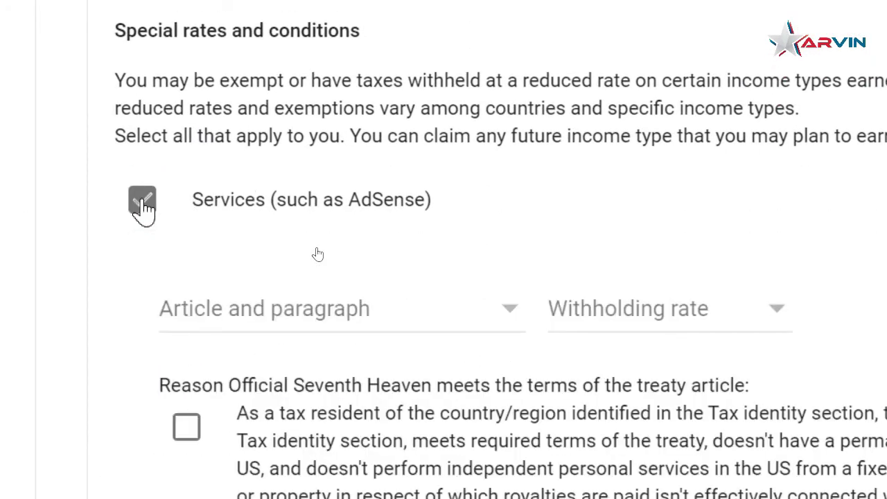
pyautogui.click(504, 322)
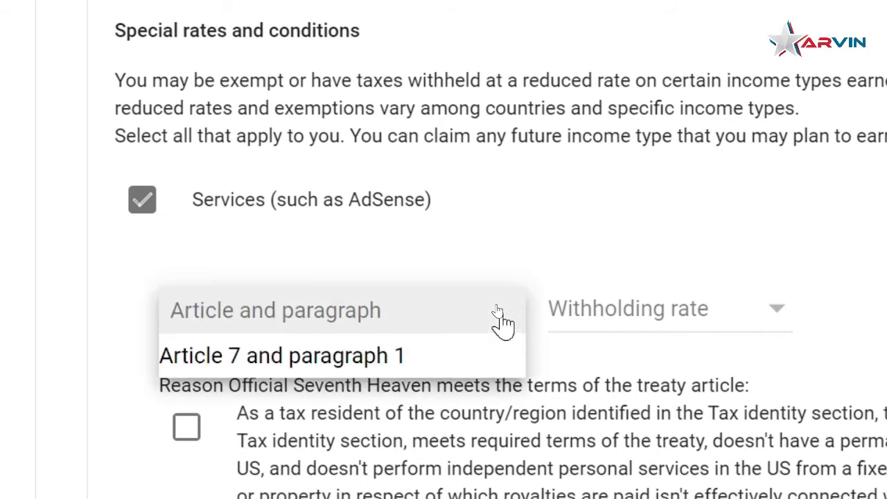
pyautogui.click(399, 360)
pyautogui.click(714, 321)
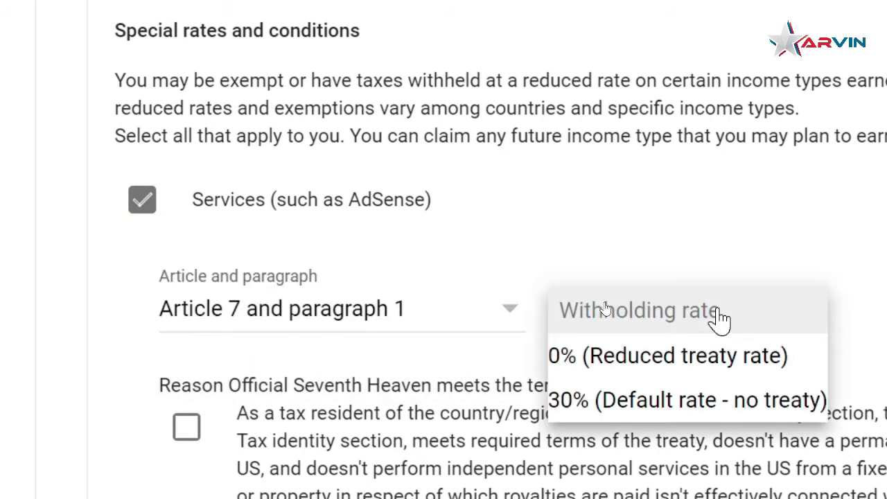
pyautogui.click(707, 375)
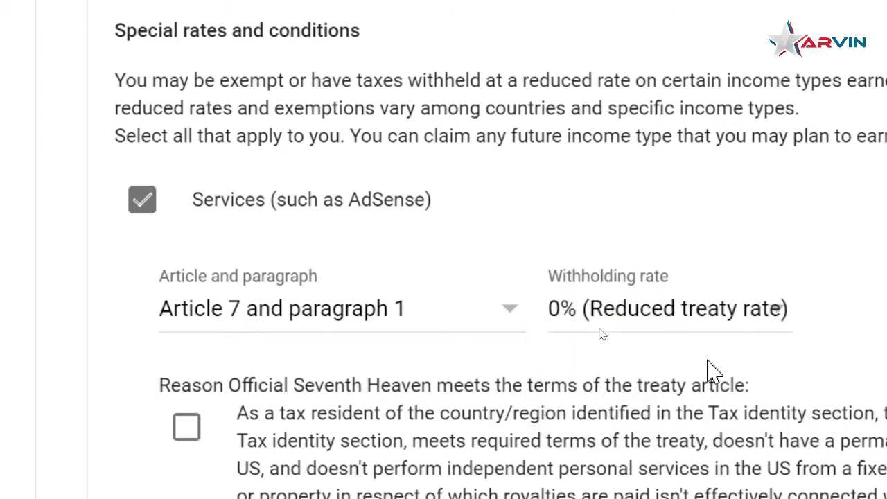
pyautogui.scroll(-3, 714, 371)
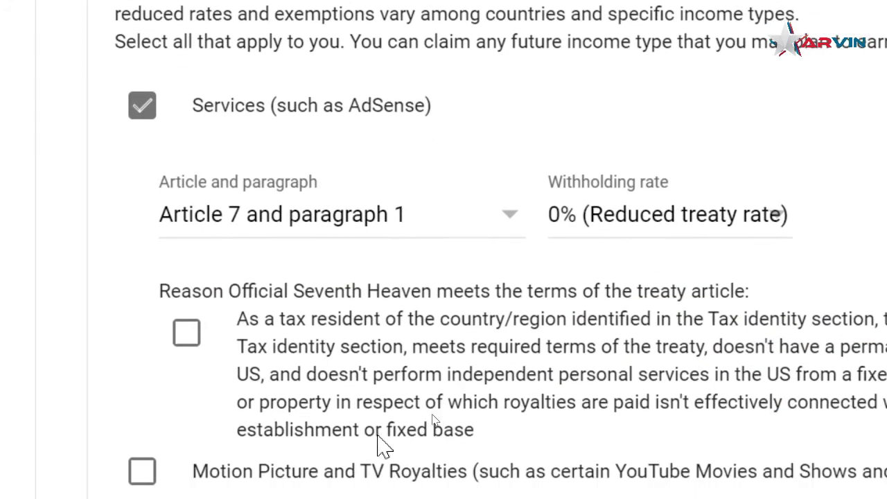
pyautogui.click(185, 324)
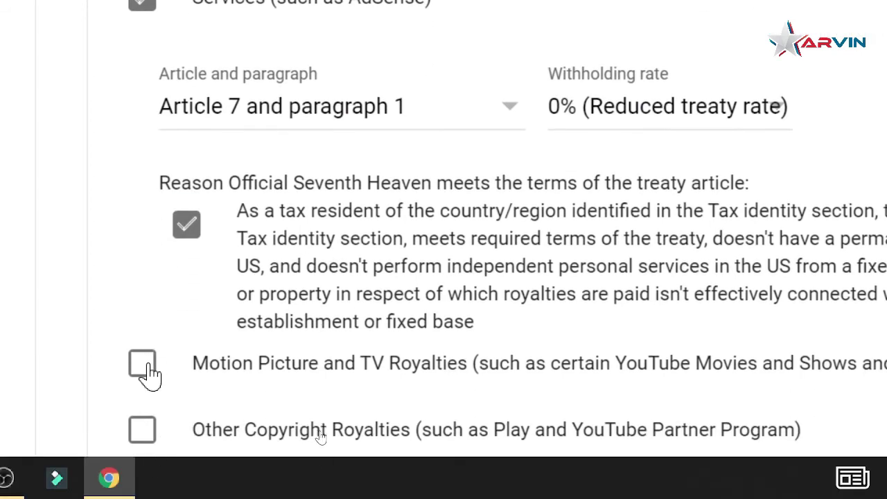
pyautogui.click(146, 363)
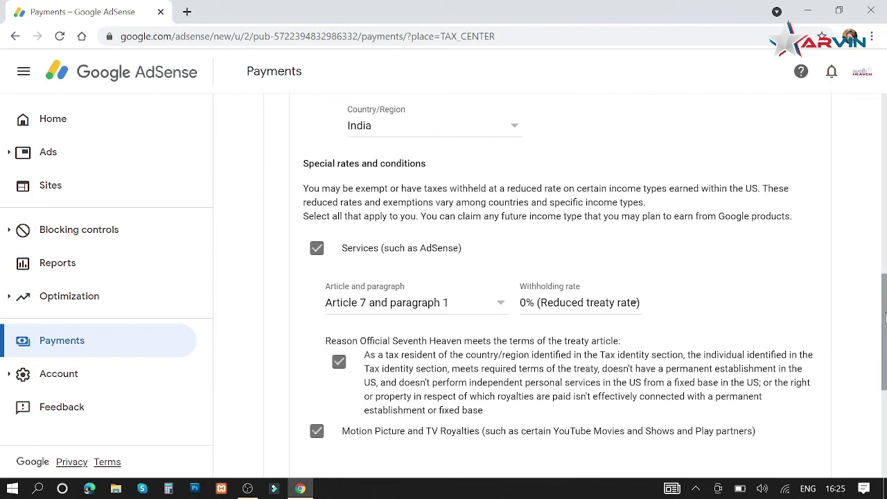
# Set Motion Picture and TV Royalties to Article 12 paragraph 2A II at 15%, reason affirmed
pyautogui.scroll(-3, 886, 317)
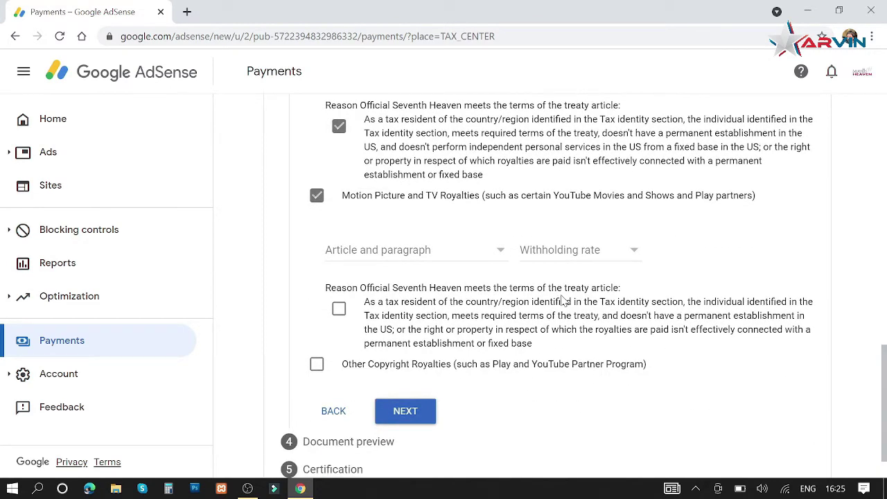
pyautogui.click(472, 254)
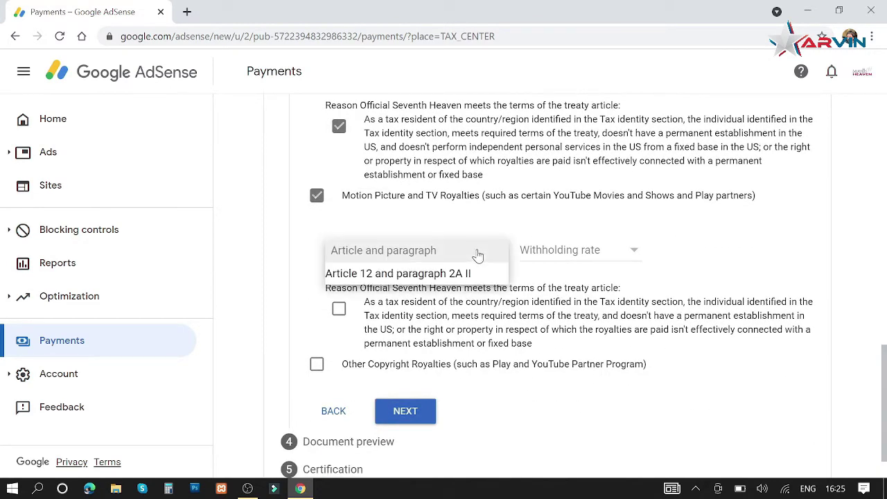
pyautogui.click(447, 275)
pyautogui.click(593, 255)
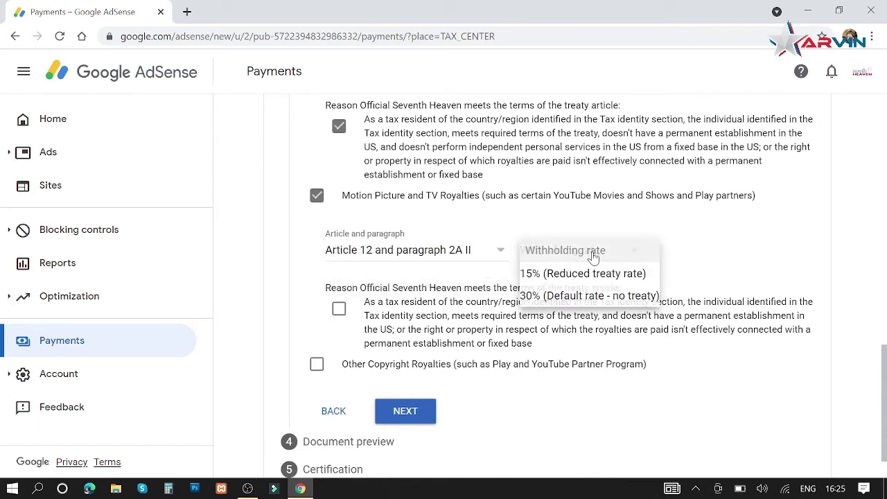
pyautogui.click(583, 275)
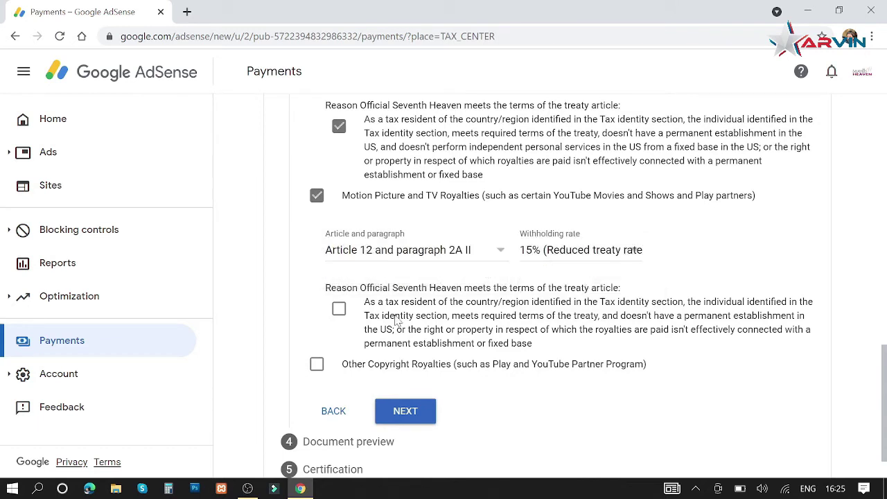
pyautogui.click(339, 309)
# Add Other Copyright Royalties at Article 12 paragraph 2A II, 15%, with the reason affirmed
pyautogui.click(318, 371)
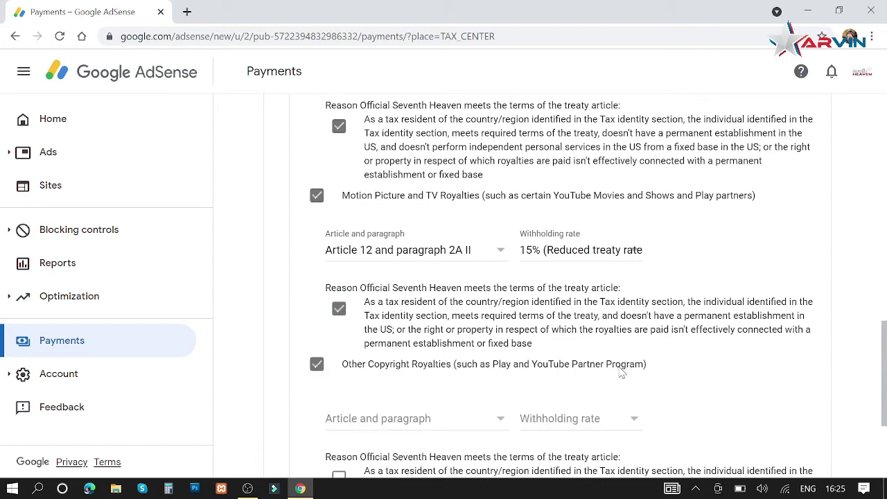
pyautogui.moveTo(885, 352); pyautogui.dragTo(885, 405)
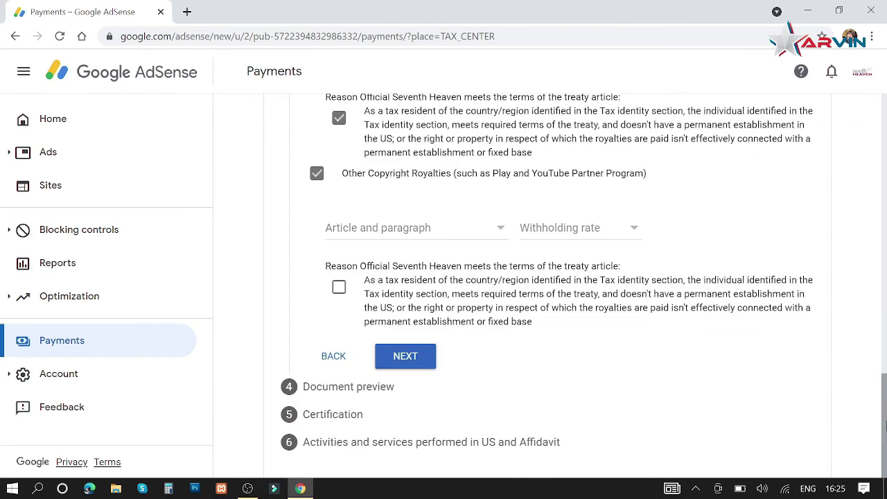
pyautogui.click(495, 236)
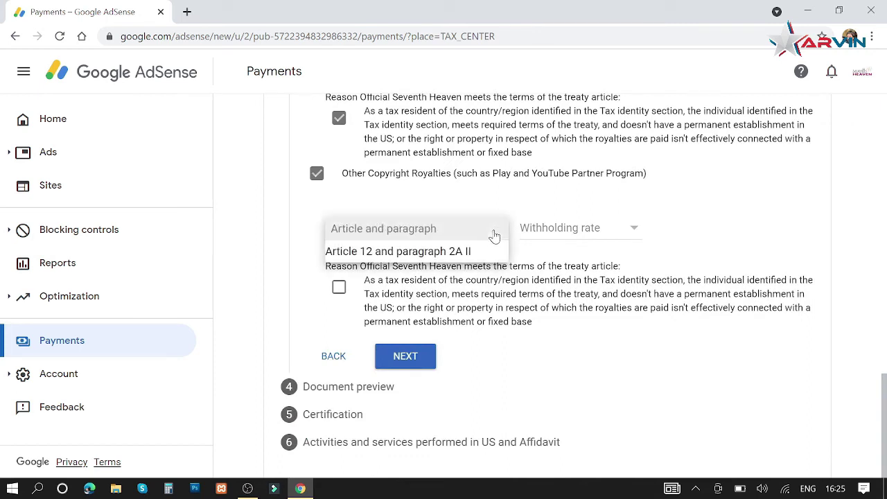
pyautogui.click(463, 250)
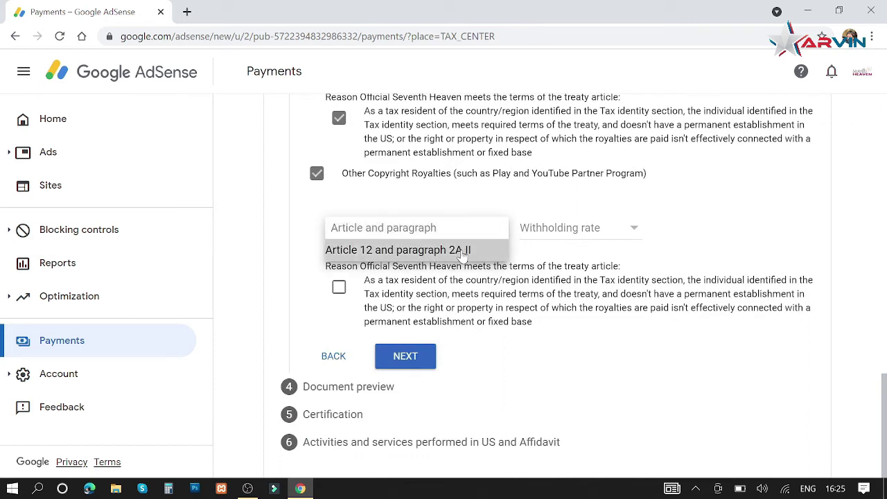
pyautogui.click(587, 228)
pyautogui.click(610, 255)
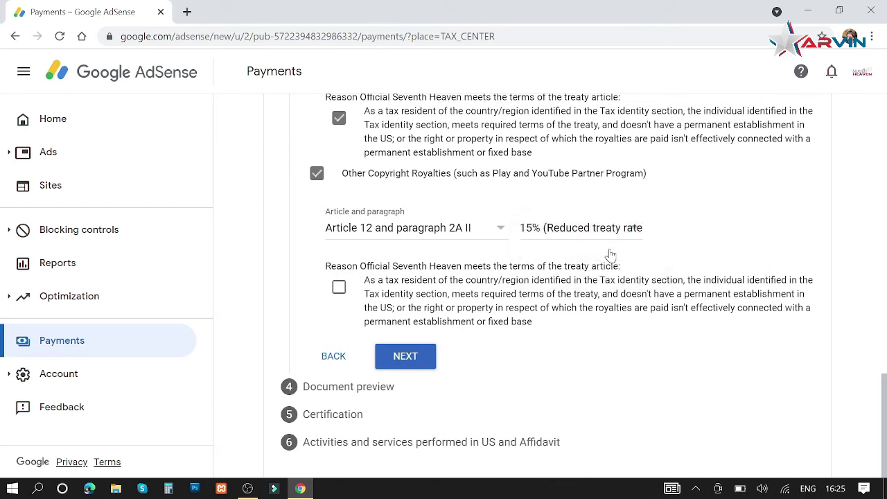
pyautogui.click(339, 288)
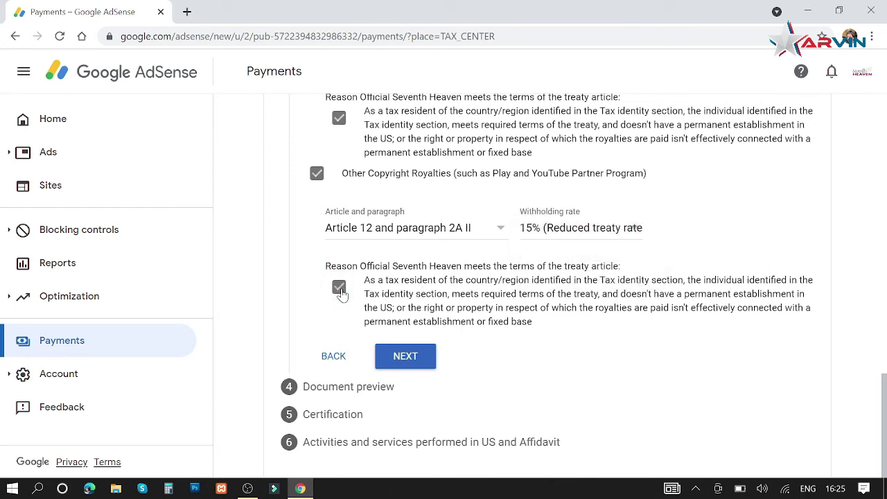
# Tick 'I confirm that I have reviewed' for the four W-8BEN PDFs and continue to Certification
pyautogui.click(405, 357)
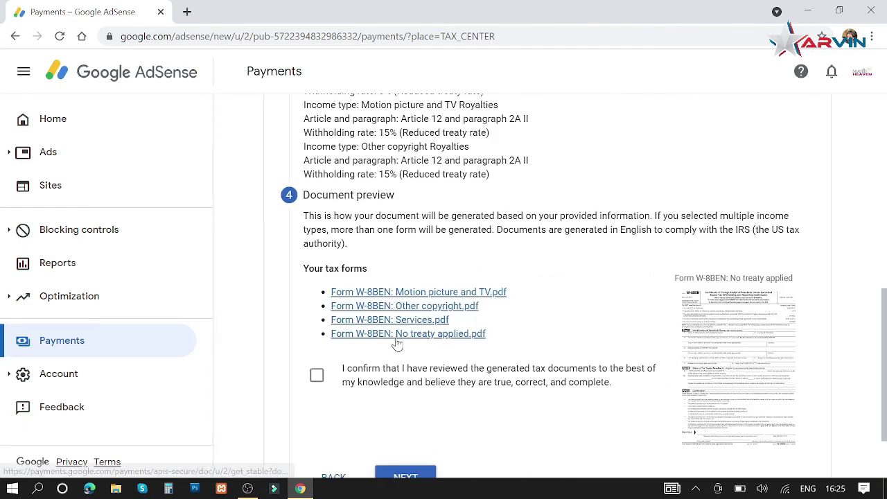
pyautogui.click(316, 377)
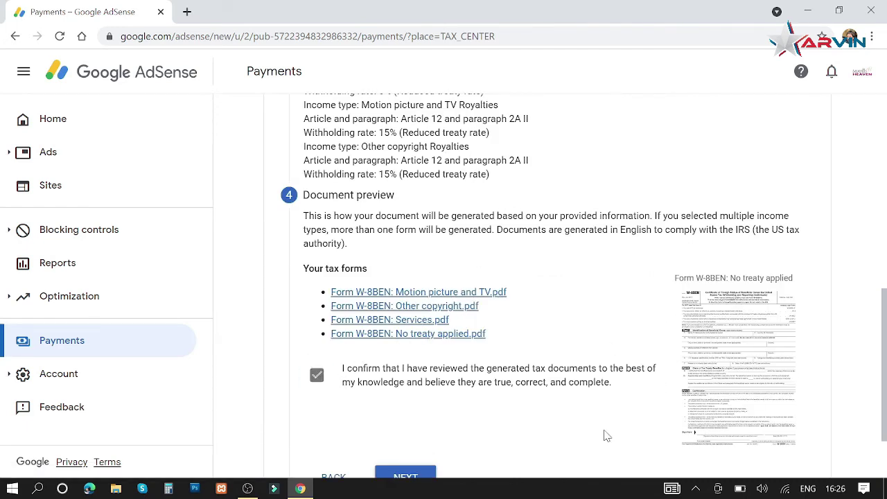
pyautogui.moveTo(886, 311); pyautogui.dragTo(885, 344)
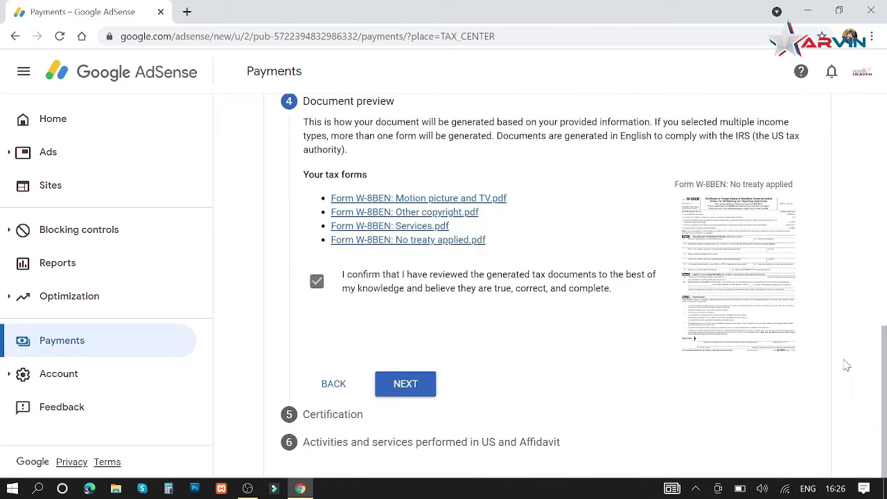
pyautogui.click(406, 386)
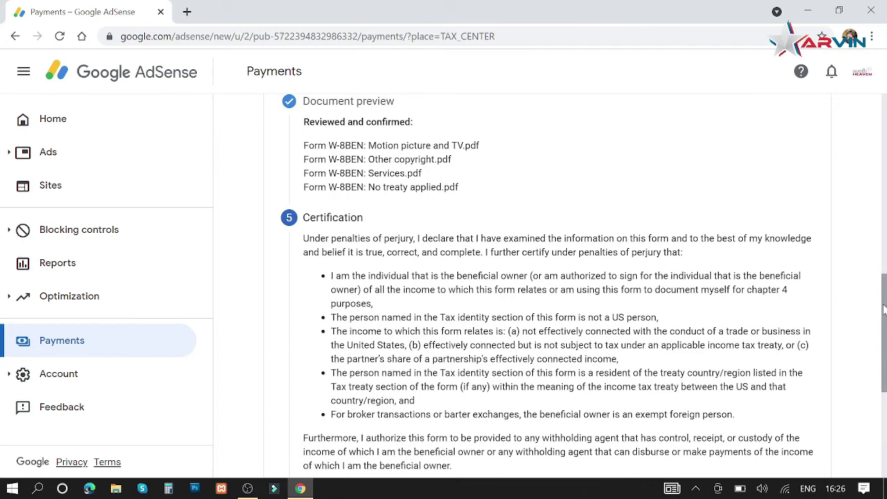
# Sign with the full legal name, answer 'Yes, I am the person listed', and continue
pyautogui.moveTo(885, 310); pyautogui.dragTo(885, 395)
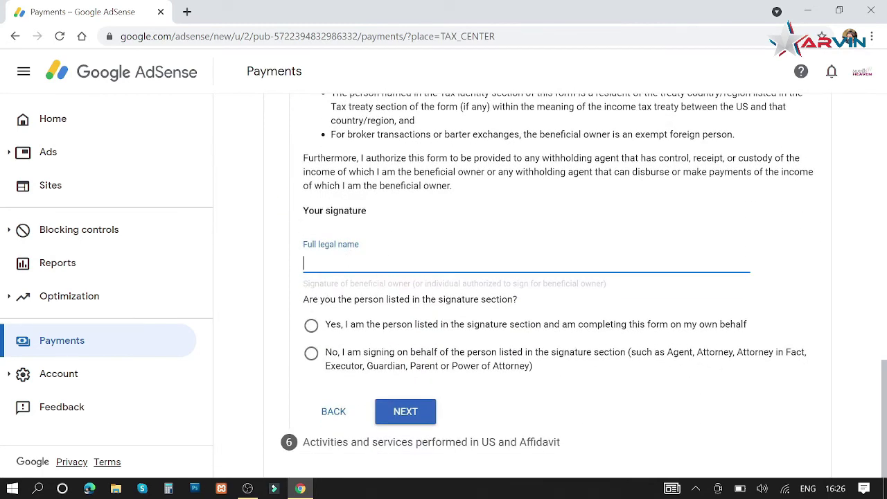
pyautogui.write('Arwinder Singh')
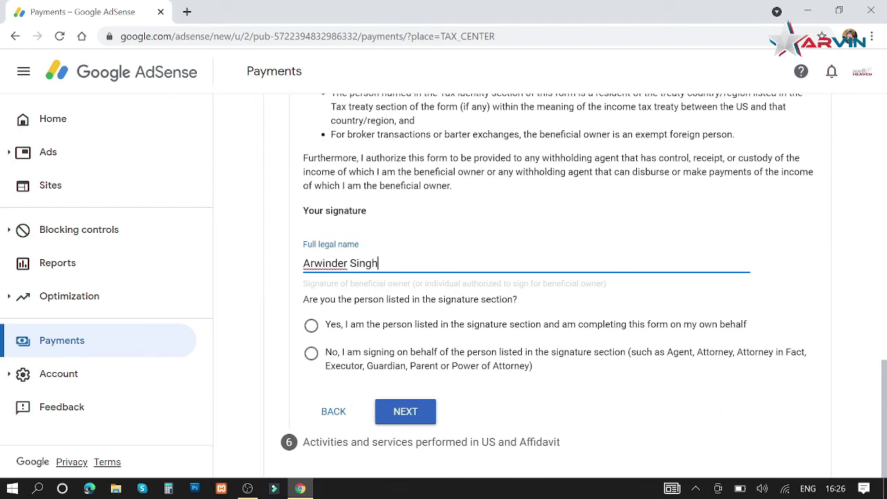
pyautogui.moveTo(379, 264); pyautogui.dragTo(303, 264)
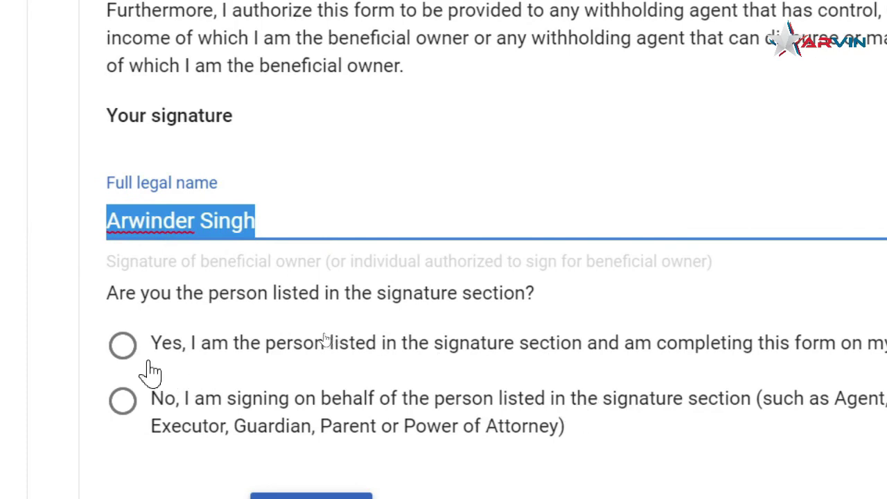
pyautogui.click(123, 347)
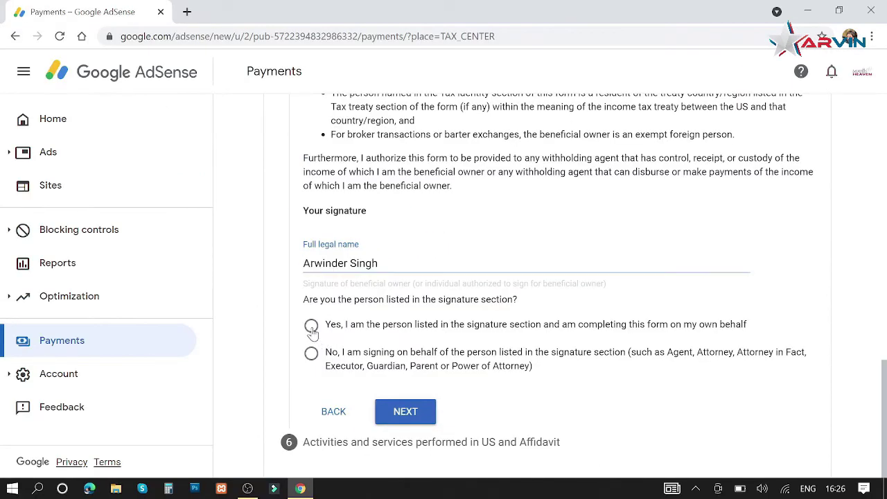
pyautogui.click(311, 326)
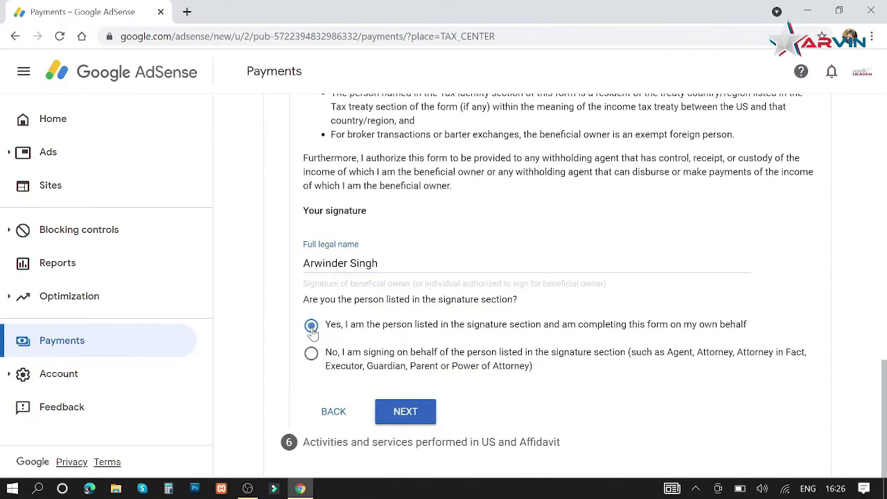
pyautogui.click(411, 416)
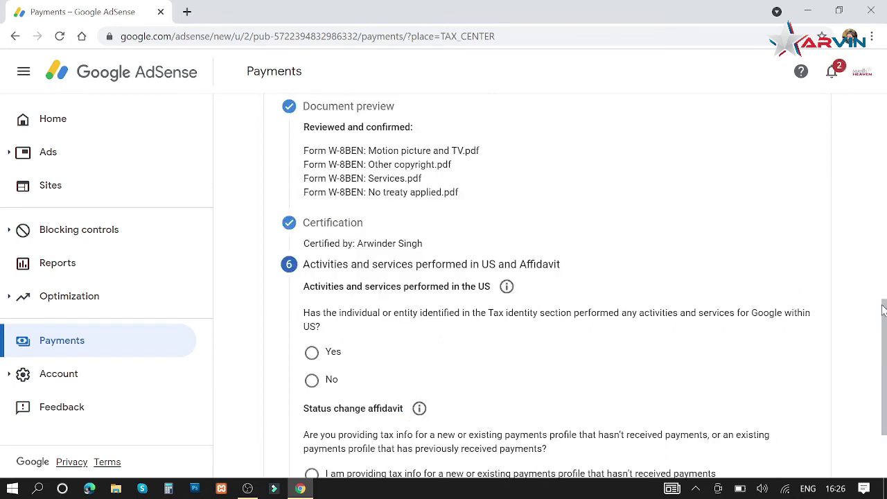
# Answer No to US activities and certify services are performed outside the US
pyautogui.scroll(-3, 885, 316)
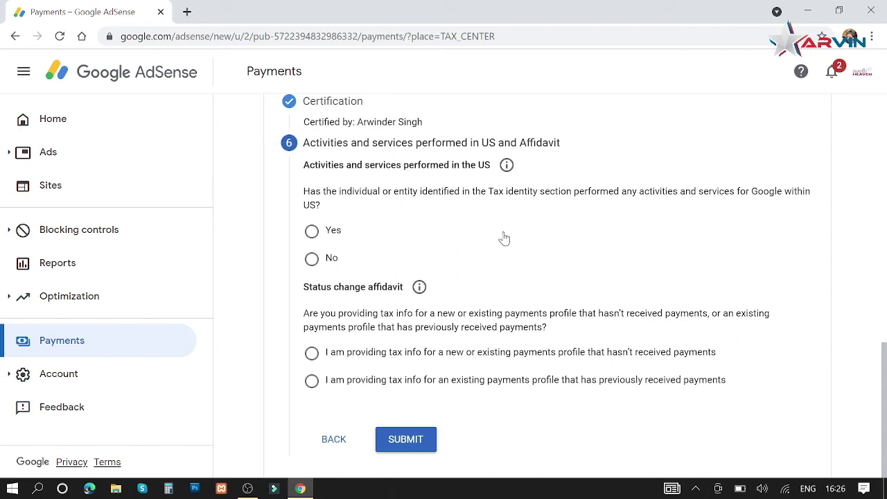
pyautogui.click(312, 258)
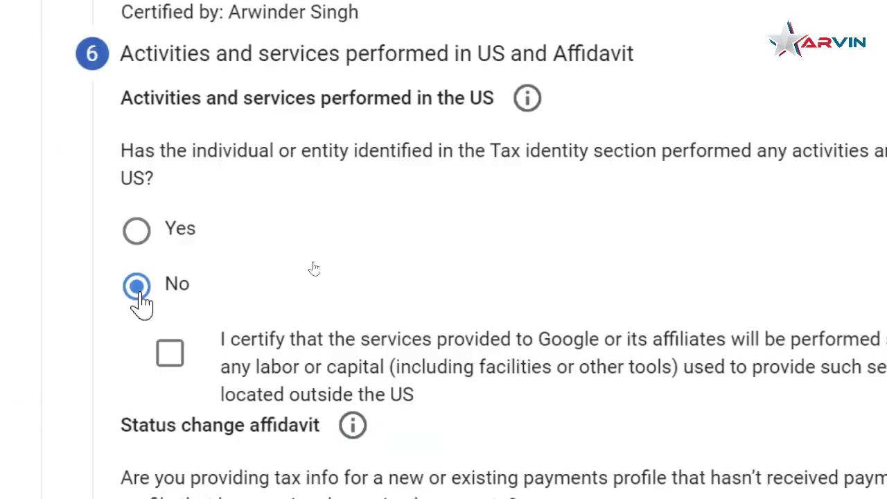
pyautogui.click(172, 360)
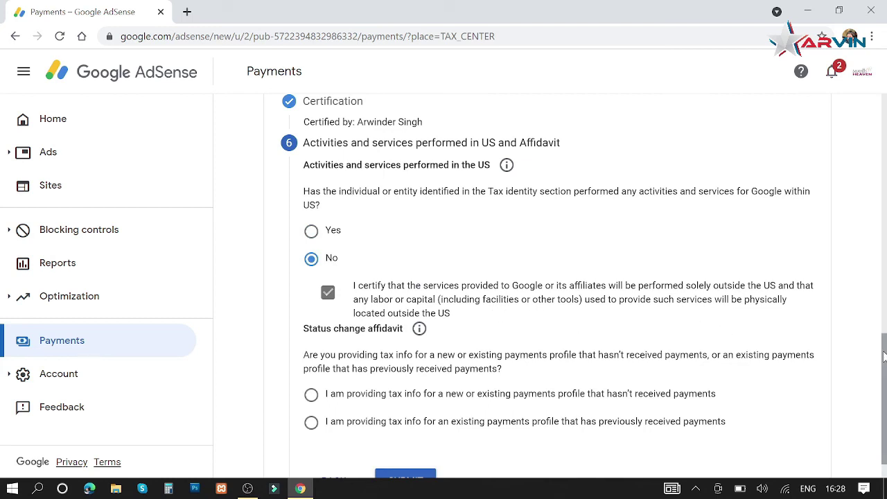
# Select that the profile hasn't received payments yet, accept the perjury declaration, and submit
pyautogui.scroll(-1, 885, 356)
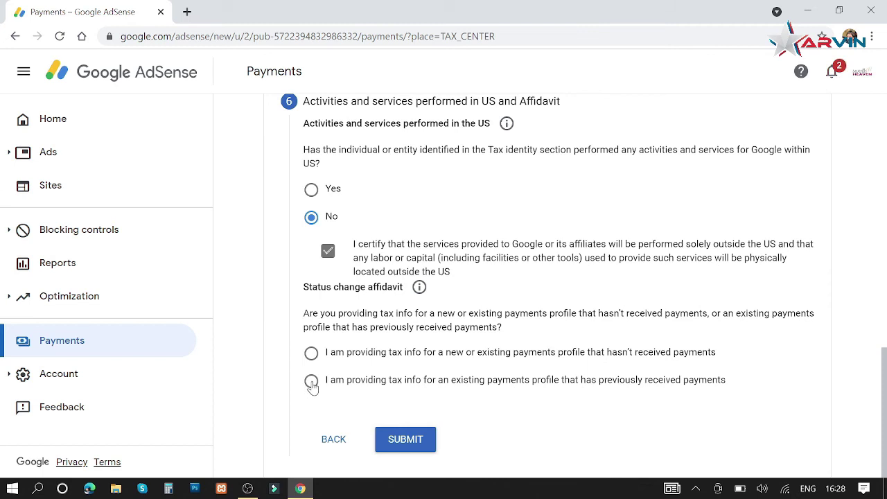
pyautogui.click(312, 382)
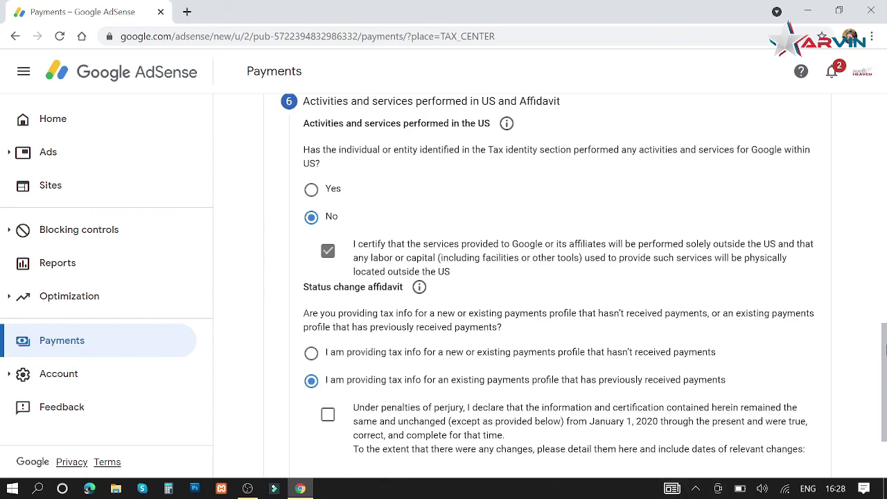
pyautogui.moveTo(879, 366); pyautogui.dragTo(884, 426)
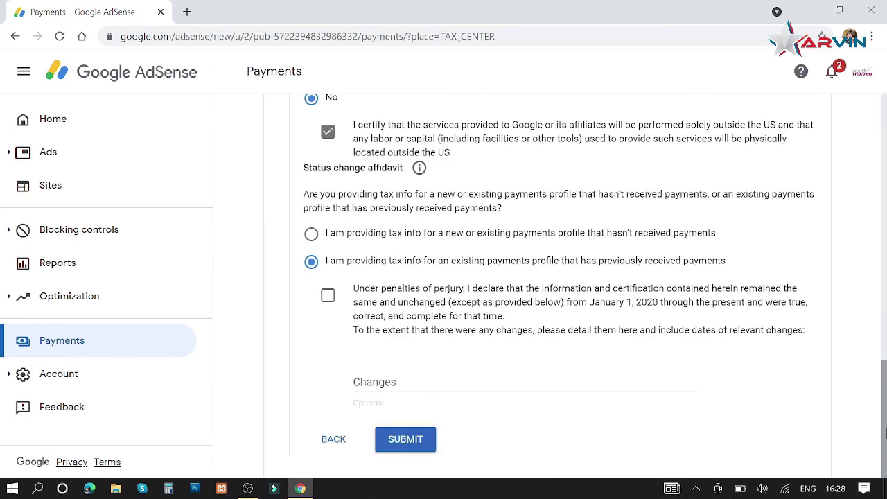
pyautogui.click(328, 297)
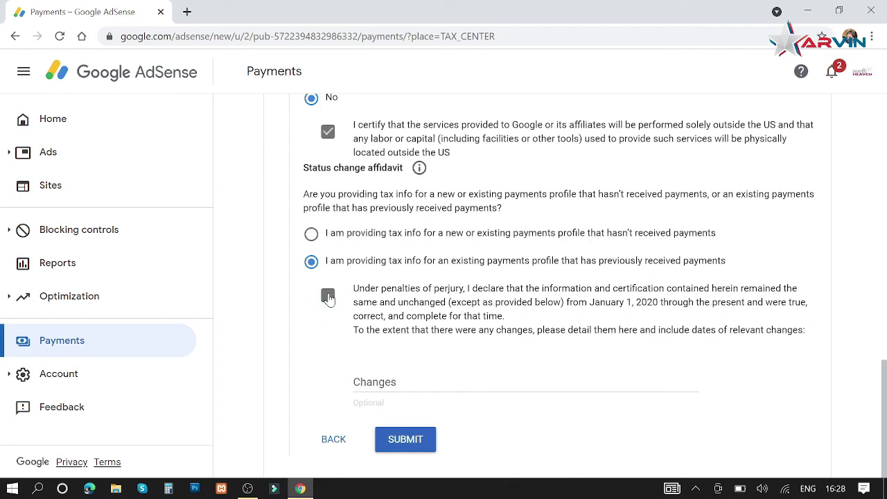
pyautogui.click(312, 234)
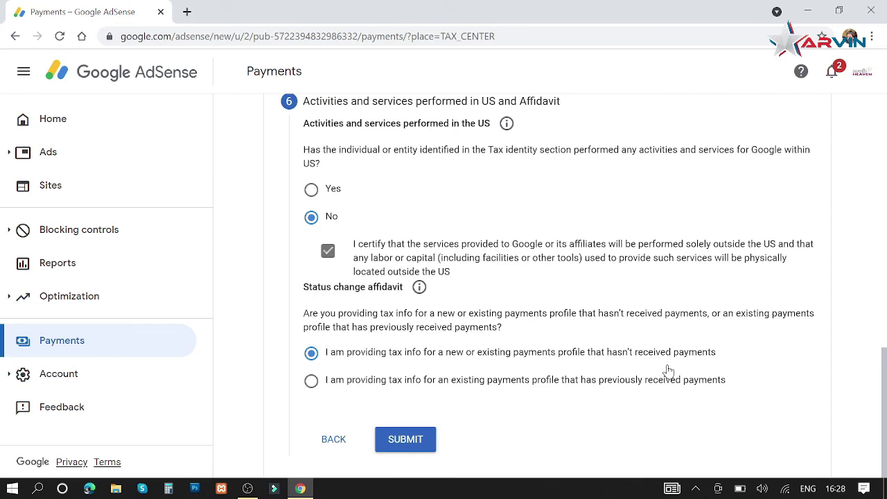
pyautogui.click(403, 447)
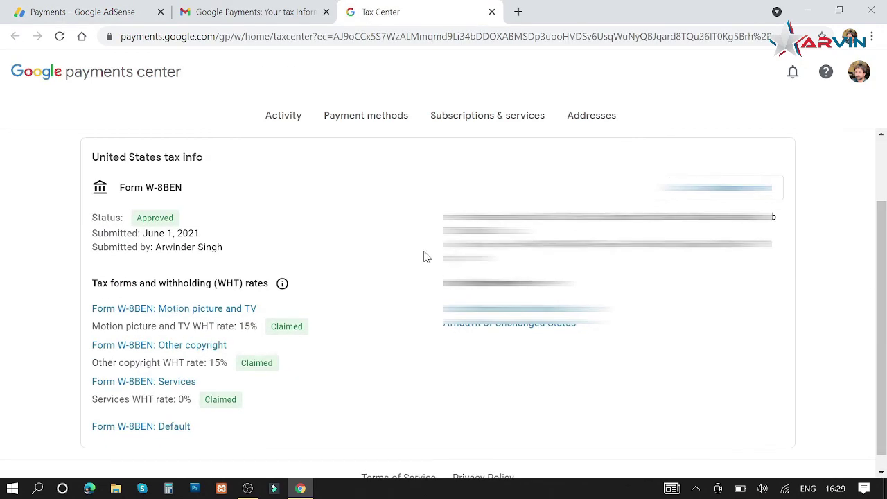